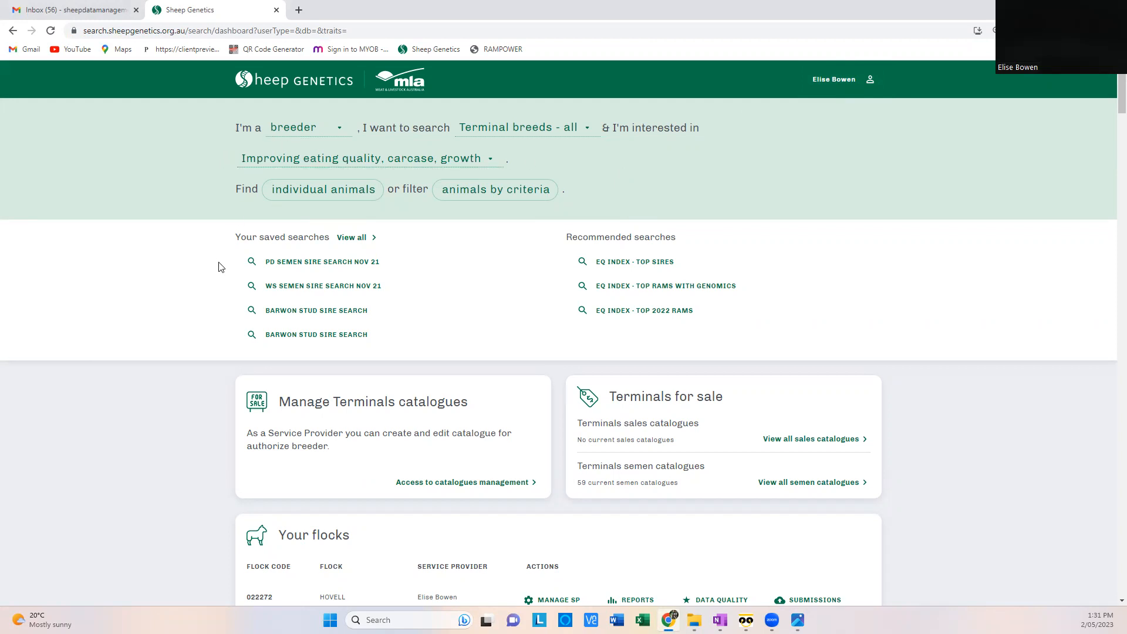
Download the XML report for the Cascade flock (230911) from its Sheep Genetics reports page.
{"action": "scroll", "coordinate": [224, 296], "scroll_direction": "down", "scroll_amount": 1}
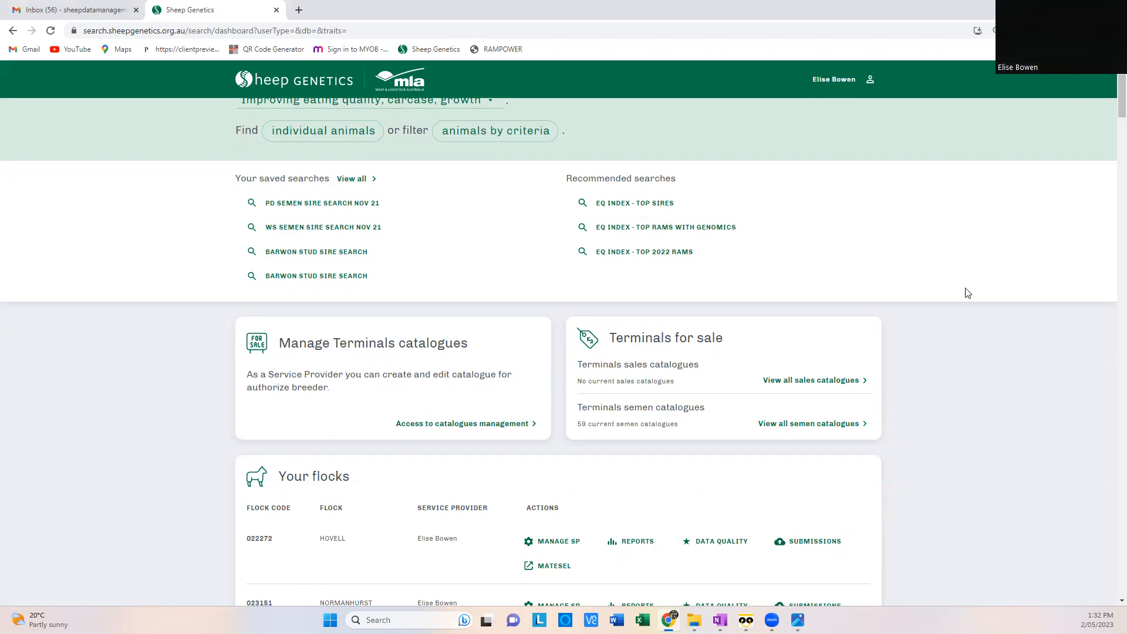
{"action": "left_click_drag", "start_coordinate": [1109, 104], "coordinate": [1111, 345]}
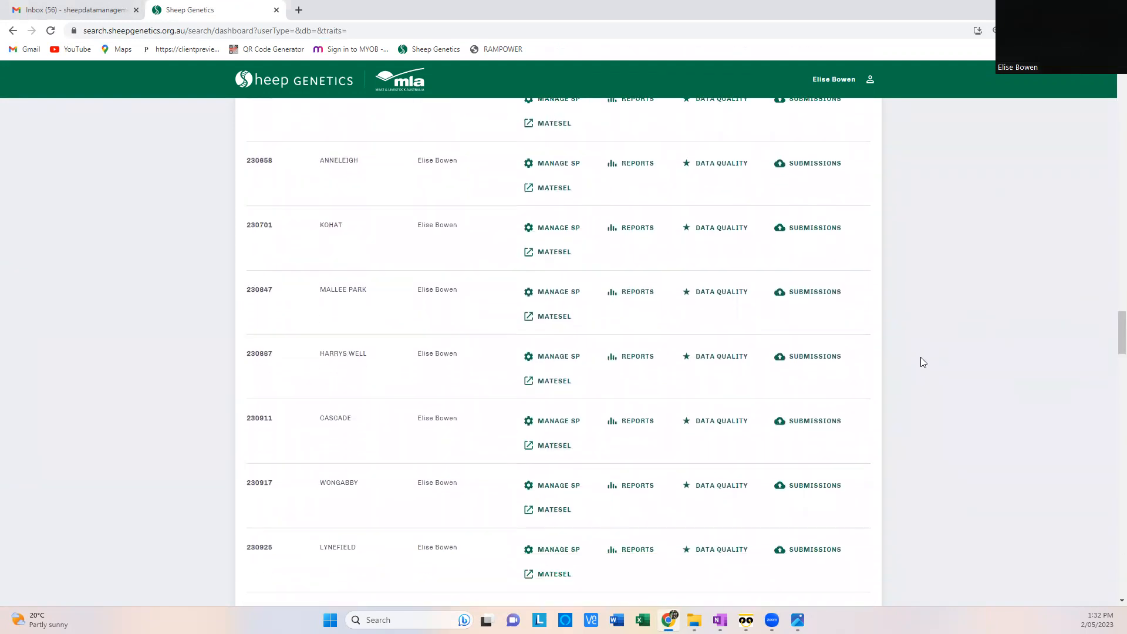
{"action": "left_click", "coordinate": [632, 423]}
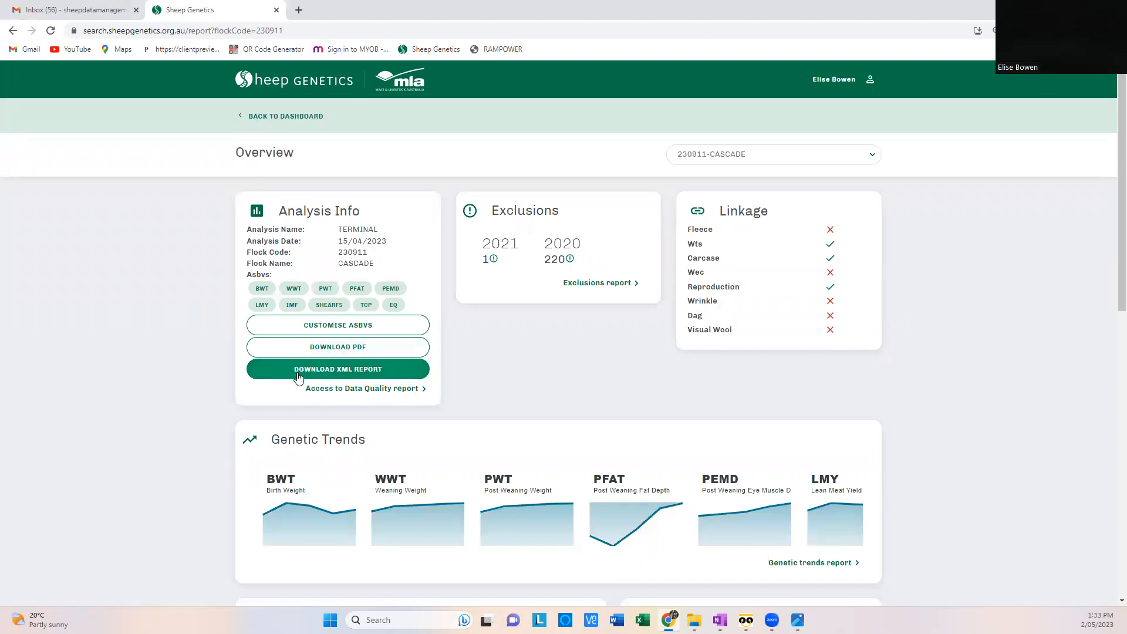
{"action": "left_click", "coordinate": [367, 374]}
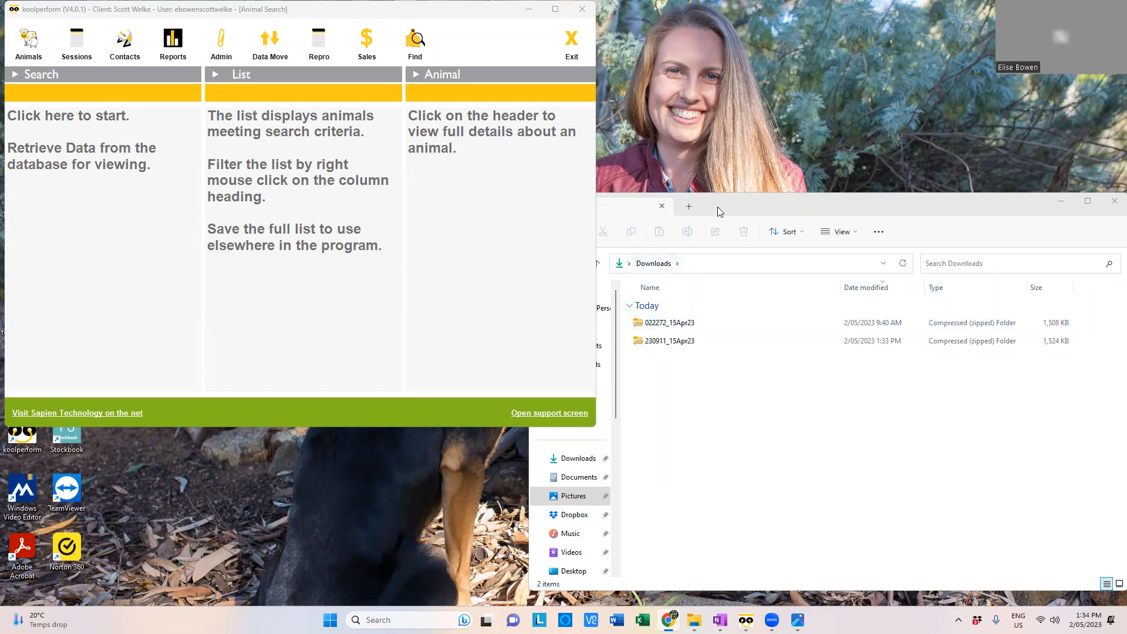
Sort the Downloads folder by date modified, and start an EBV import in koolperform, browsing for its import file.
{"action": "left_click", "coordinate": [634, 344]}
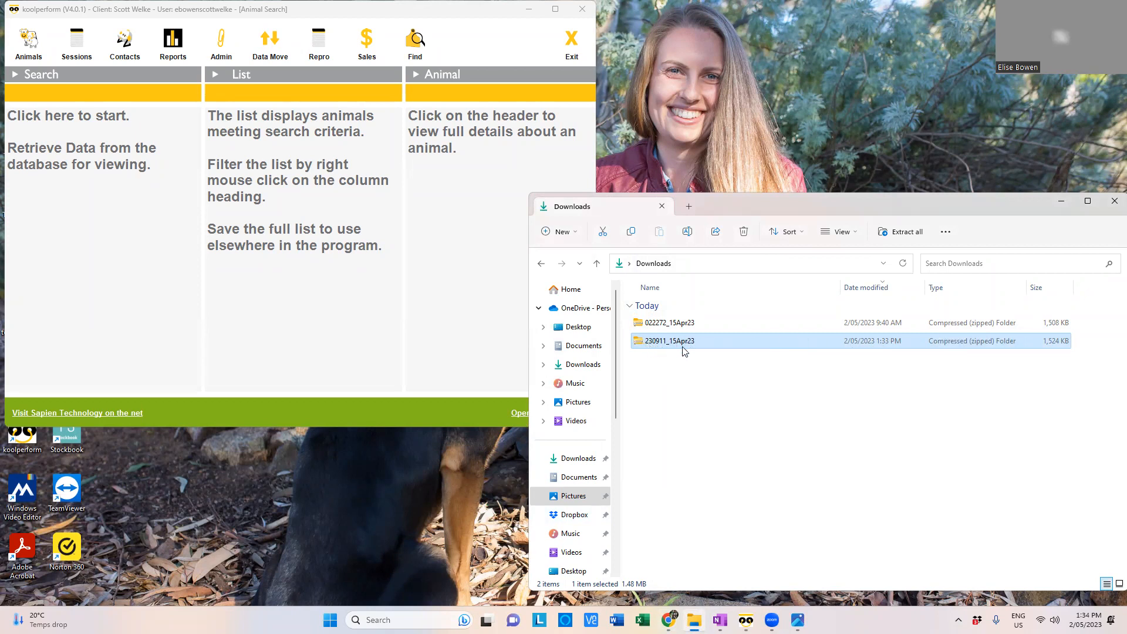
{"action": "left_click", "coordinate": [873, 288]}
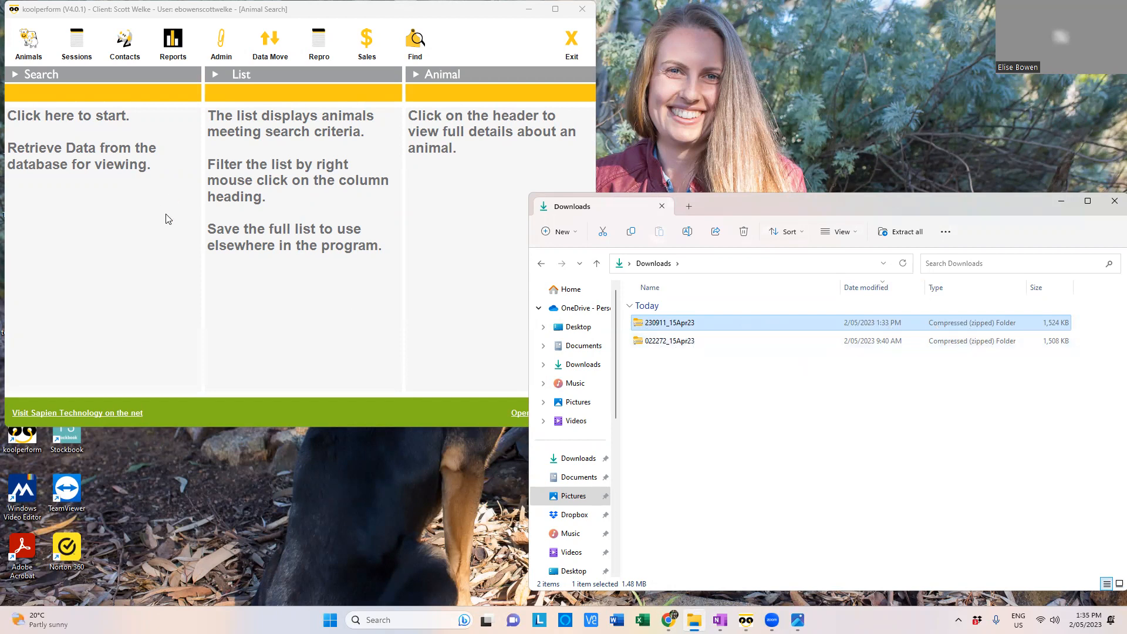
{"action": "left_click", "coordinate": [275, 45]}
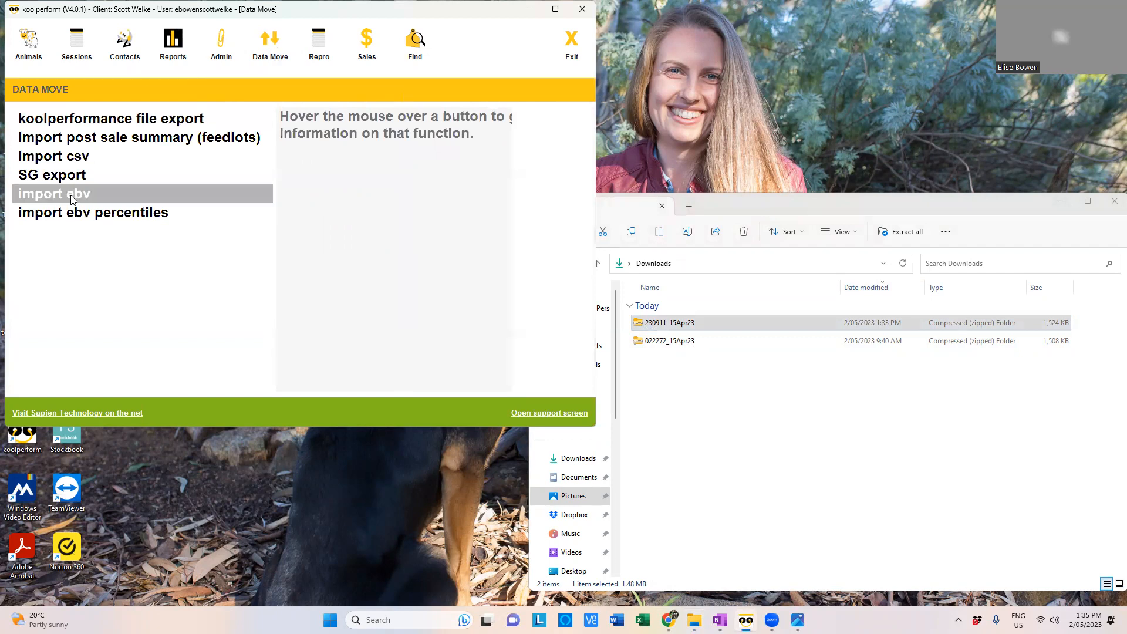
{"action": "mouse_move", "coordinate": [77, 199]}
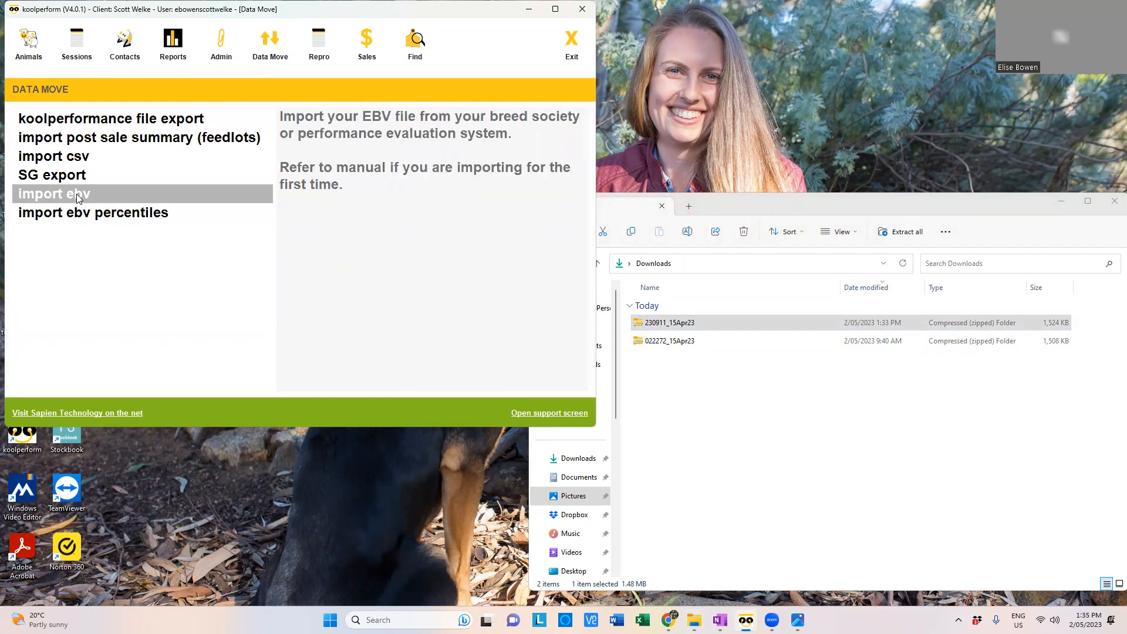
{"action": "left_click", "coordinate": [76, 198]}
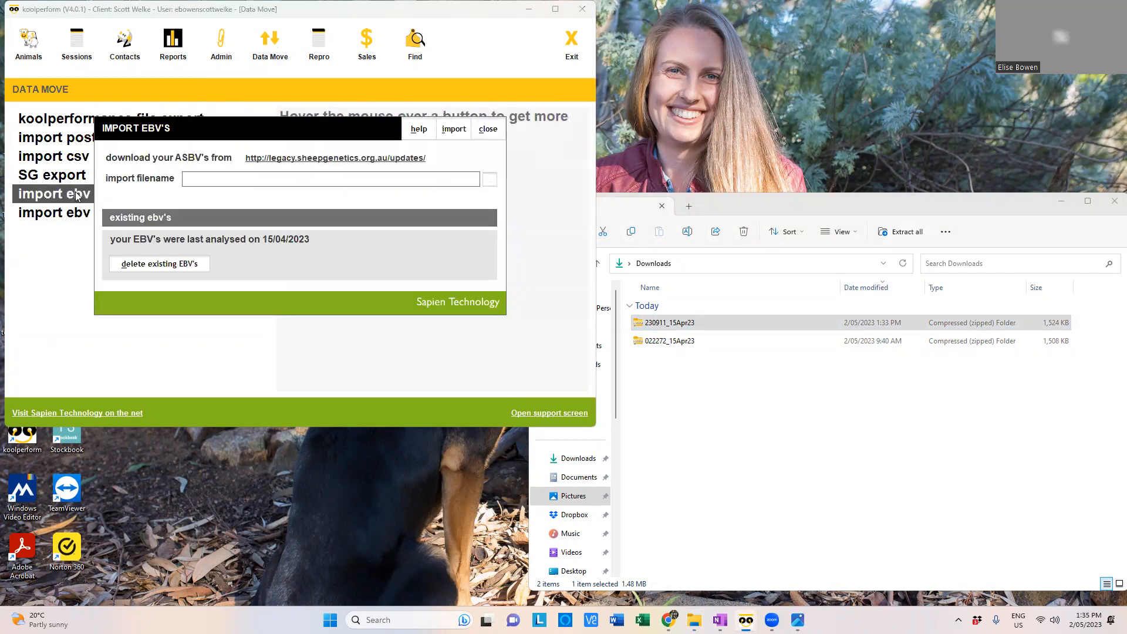
{"action": "left_click", "coordinate": [490, 179]}
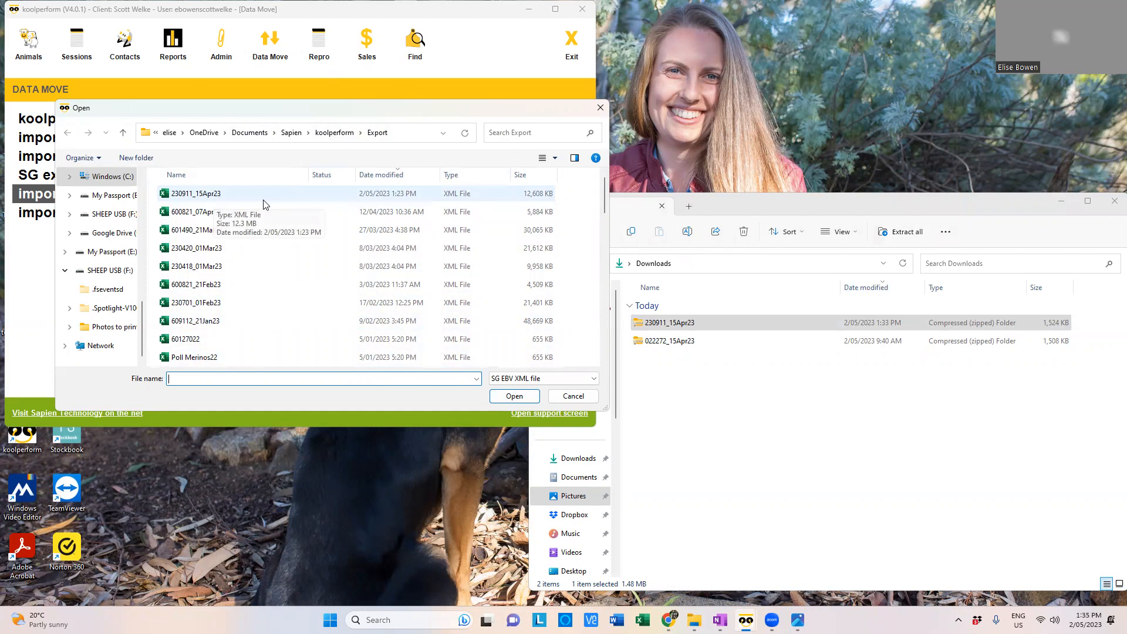
Copy the 230911_15Apr23 XML file from the downloaded zip into koolperform's Export folder, replacing the existing file.
{"action": "left_click", "coordinate": [648, 322]}
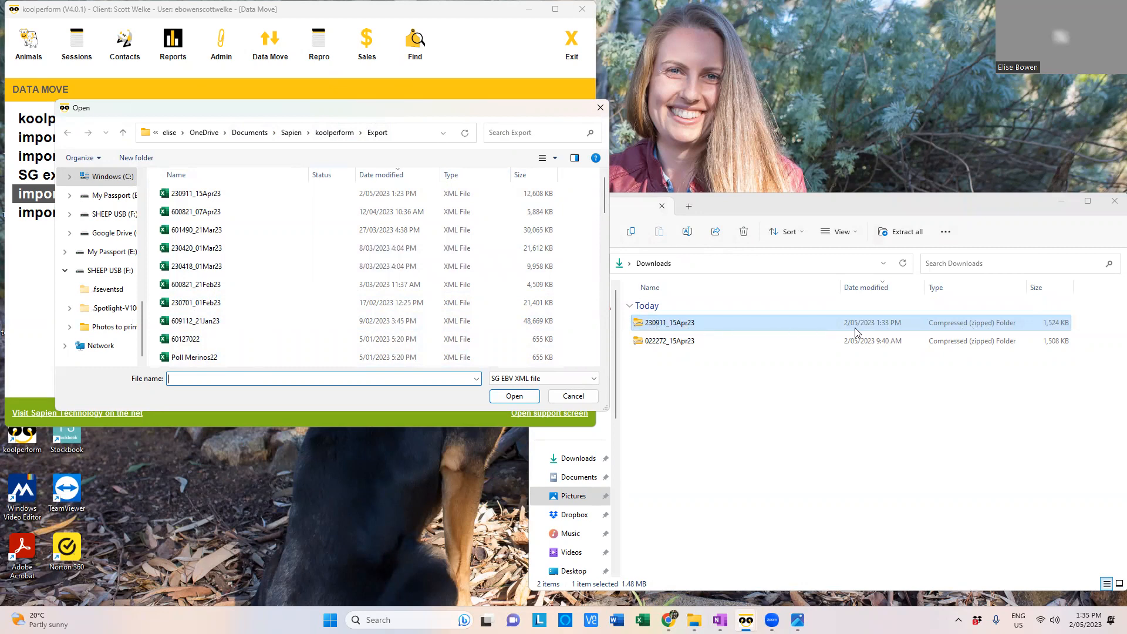
{"action": "double_click", "coordinate": [668, 323]}
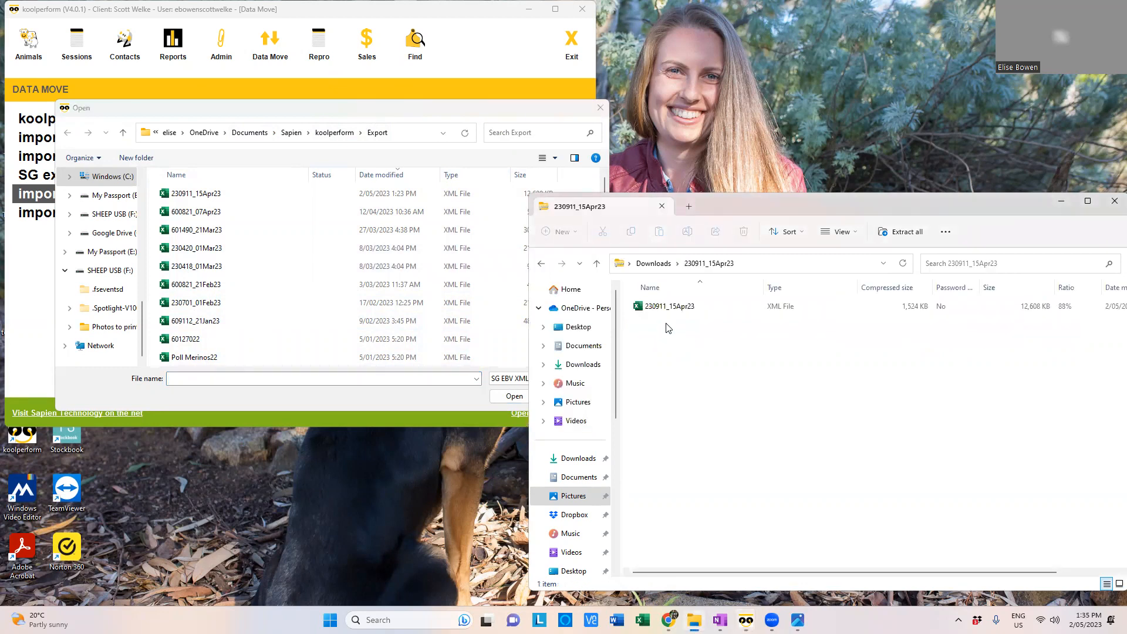
{"action": "left_click_drag", "start_coordinate": [678, 306], "coordinate": [235, 223]}
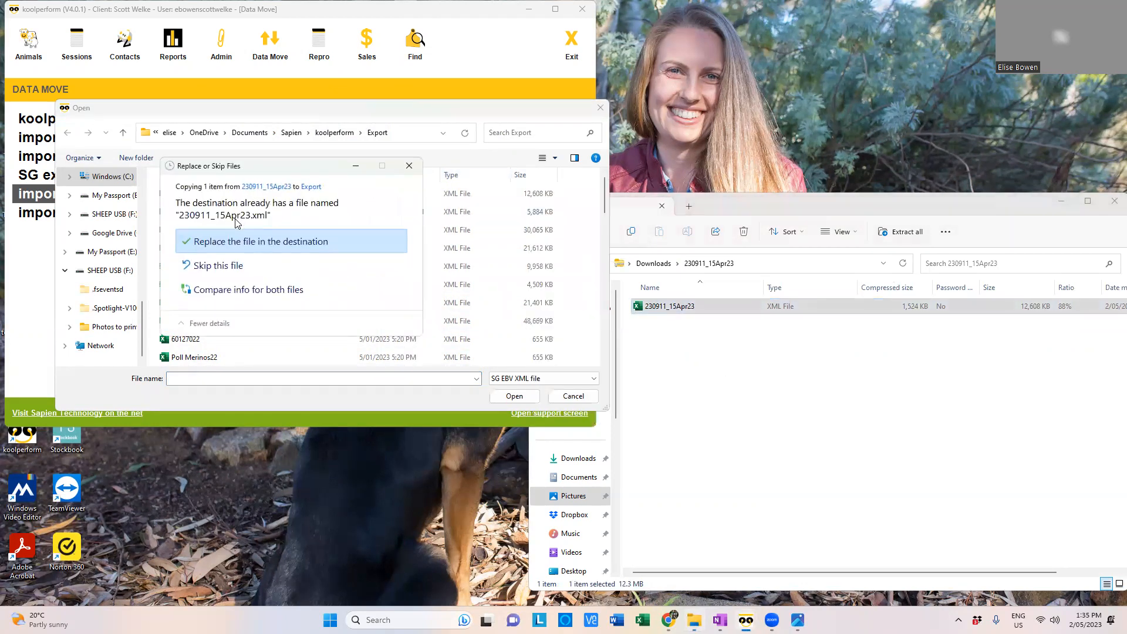
{"action": "left_click", "coordinate": [229, 246]}
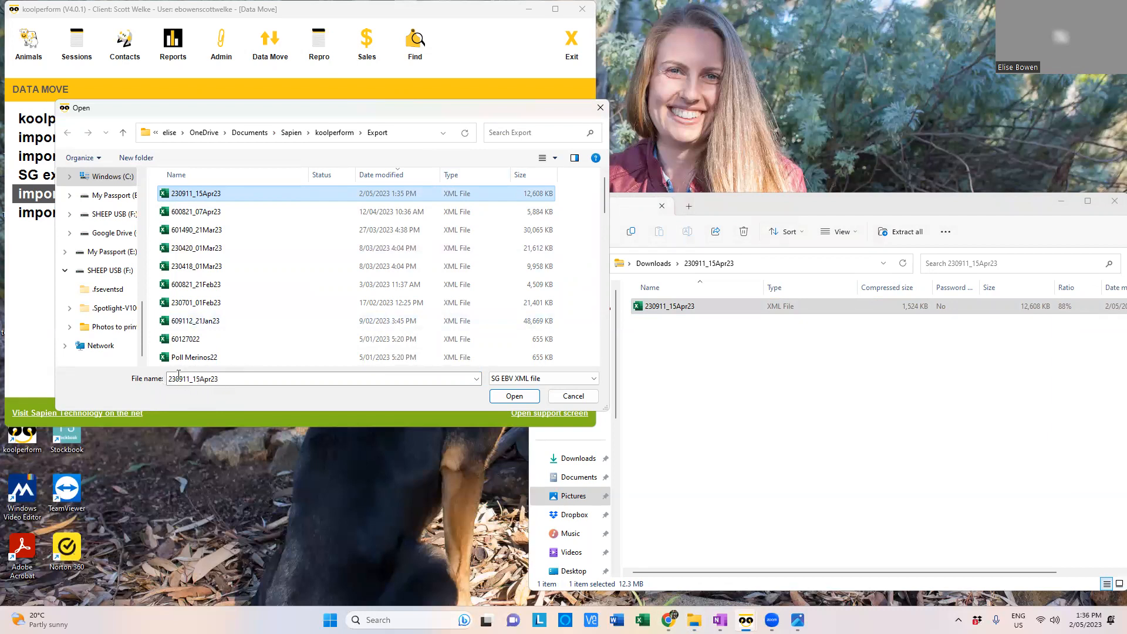
Import the EBVs from the 230911_15Apr23 file into koolperform and close the import dialog.
{"action": "left_click", "coordinate": [222, 378]}
{"action": "left_click", "coordinate": [223, 381]}
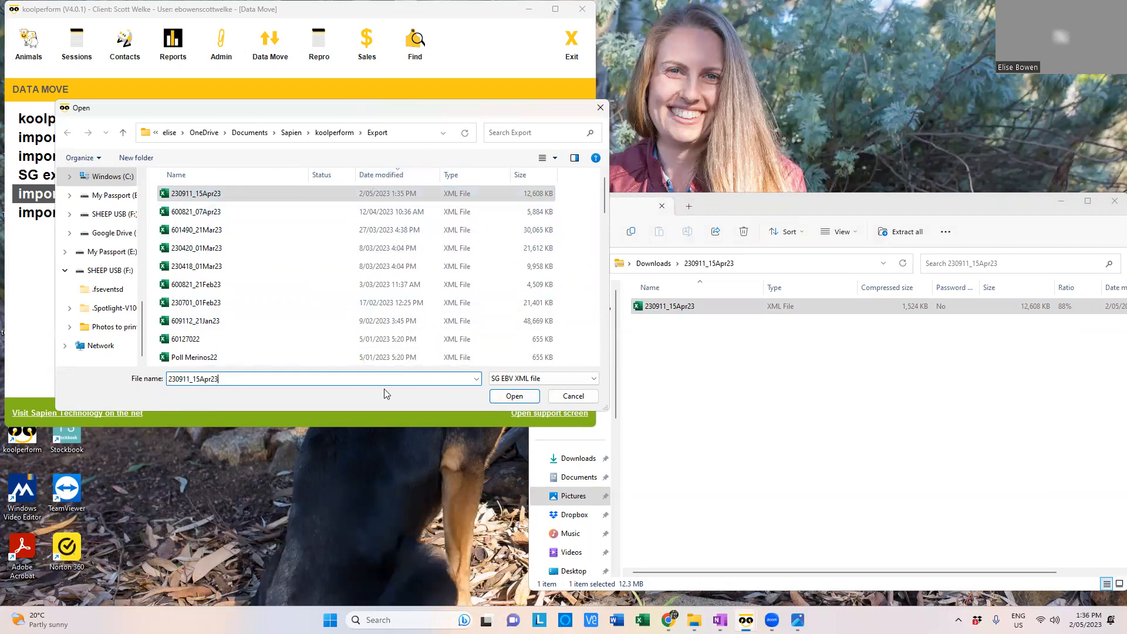
{"action": "left_click", "coordinate": [514, 397]}
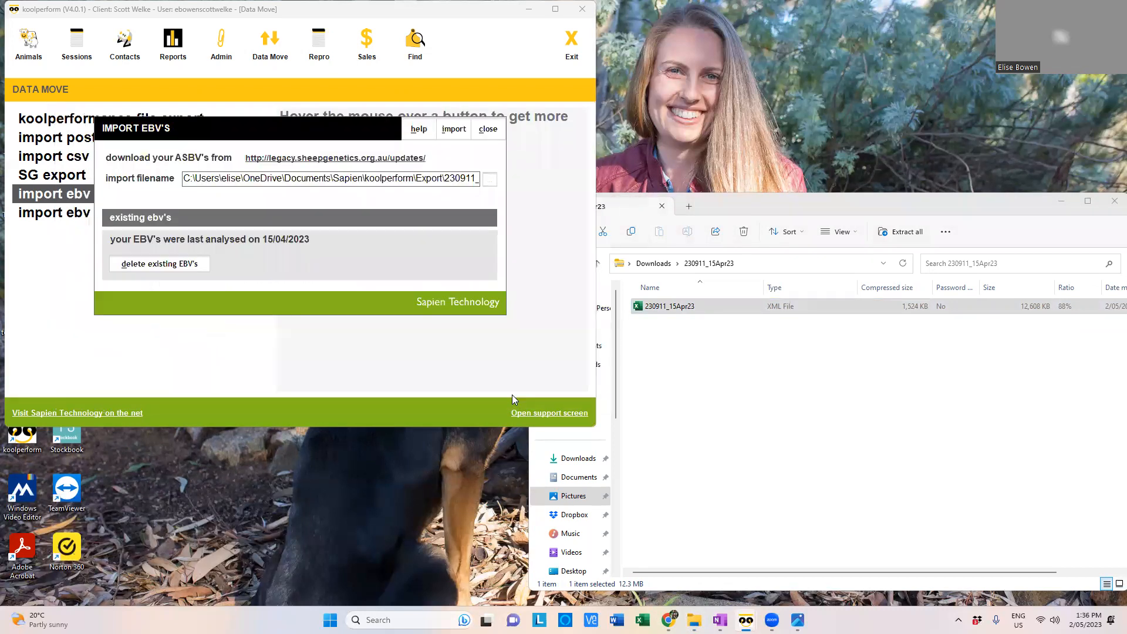
{"action": "left_click", "coordinate": [454, 132]}
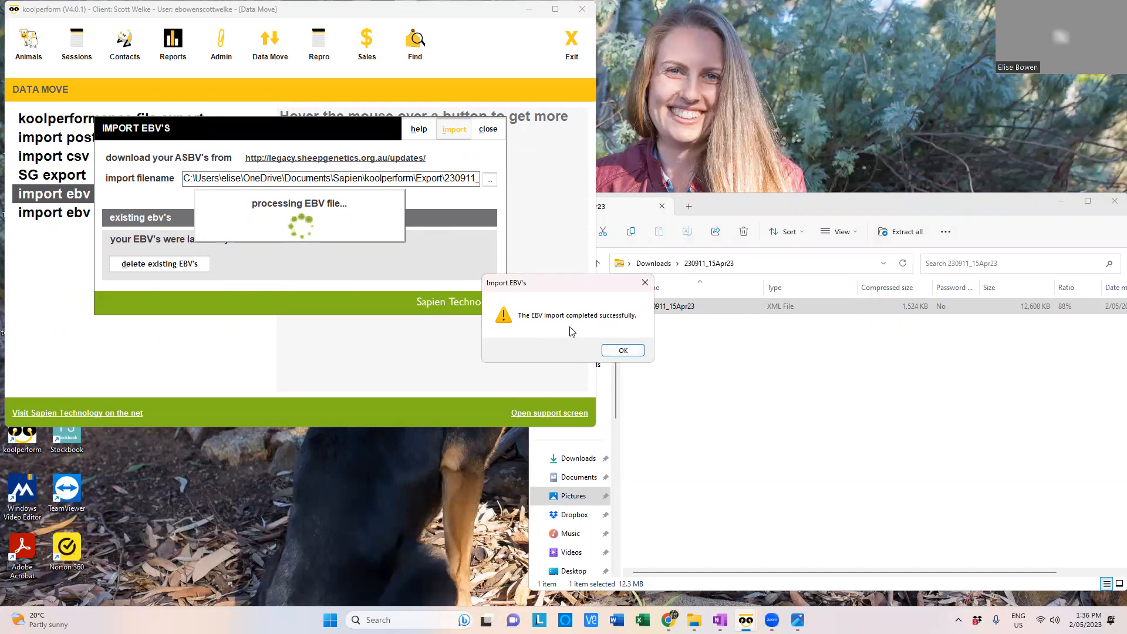
{"action": "left_click", "coordinate": [624, 350]}
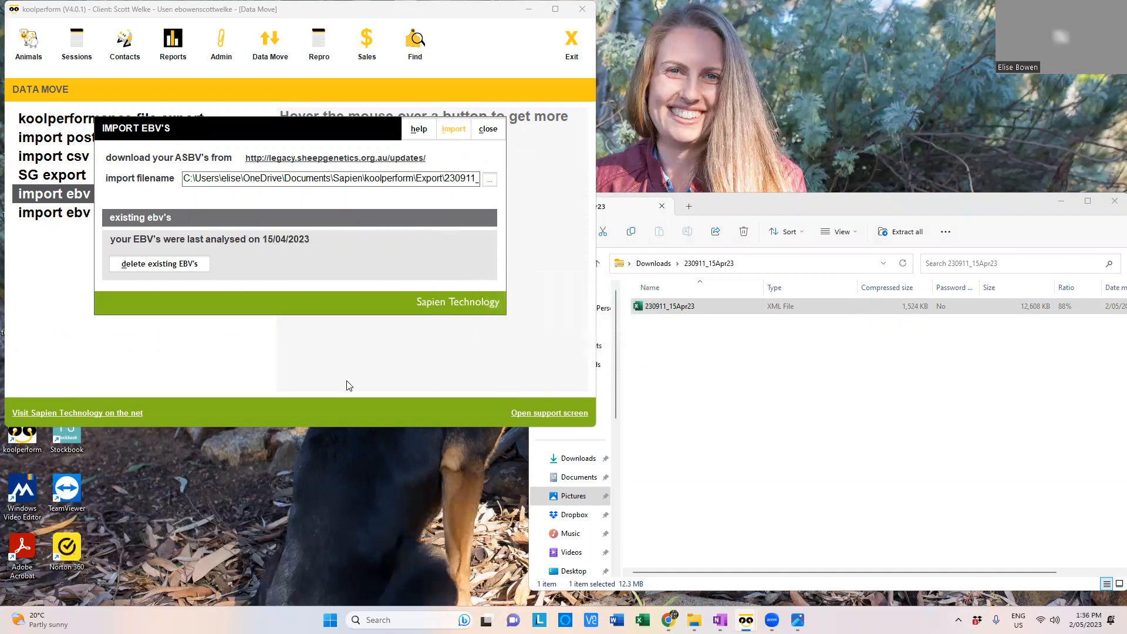
{"action": "left_click", "coordinate": [488, 129]}
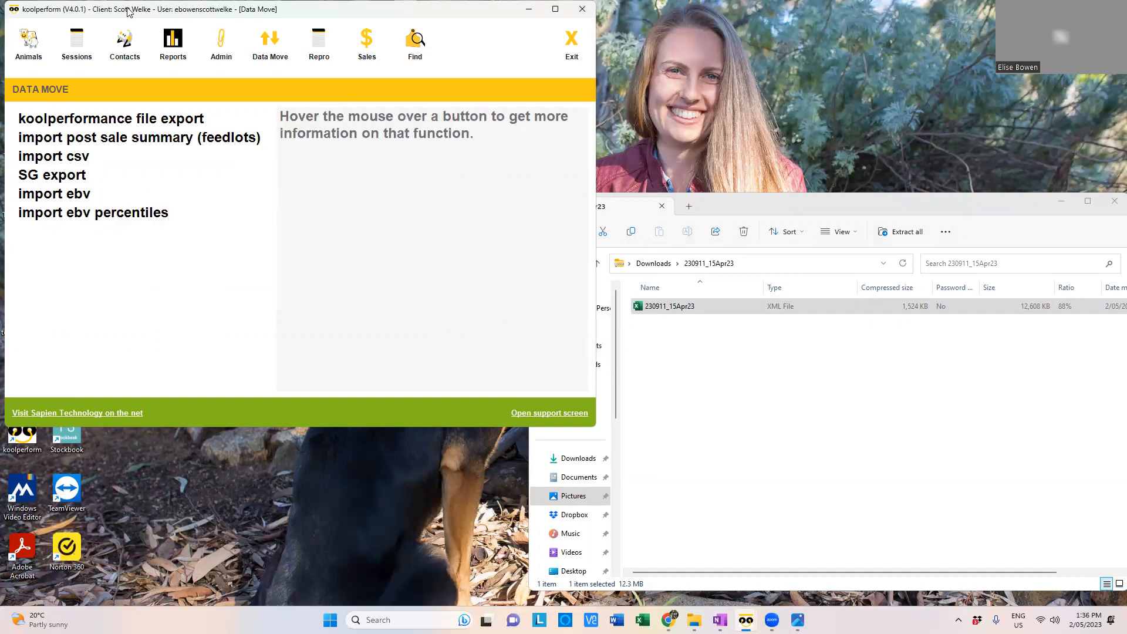
Export the koolperformance file as KoolPerformanceFile_20230502.ZIP to the KoolCollect\Import\XML folder, without contacts.
{"action": "left_click_drag", "start_coordinate": [130, 13], "coordinate": [172, 12]}
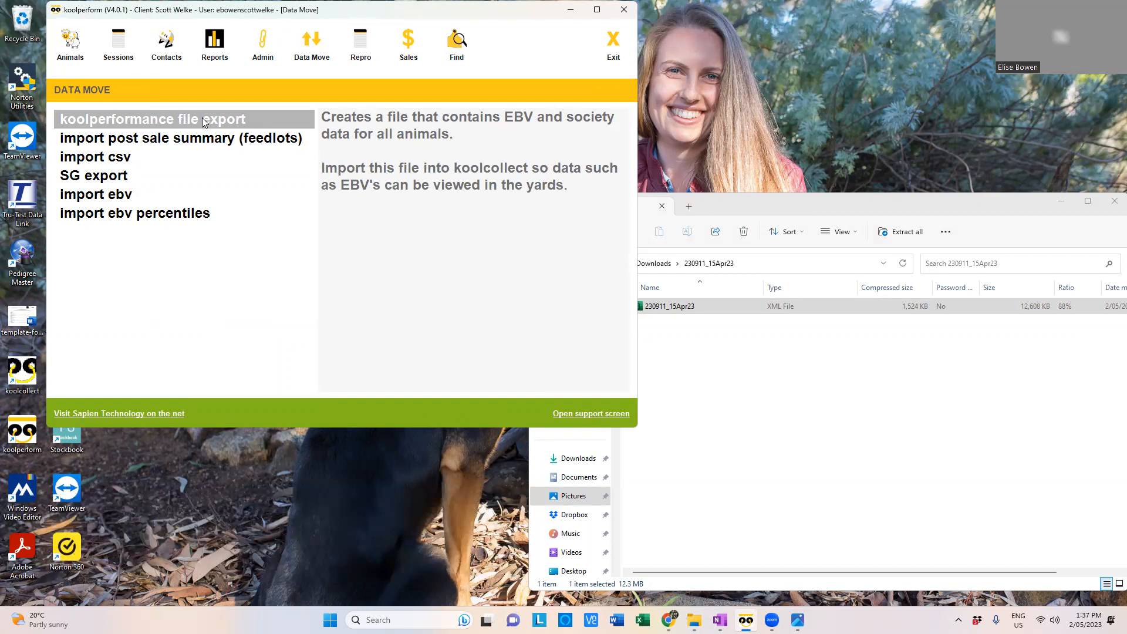
{"action": "left_click", "coordinate": [153, 121]}
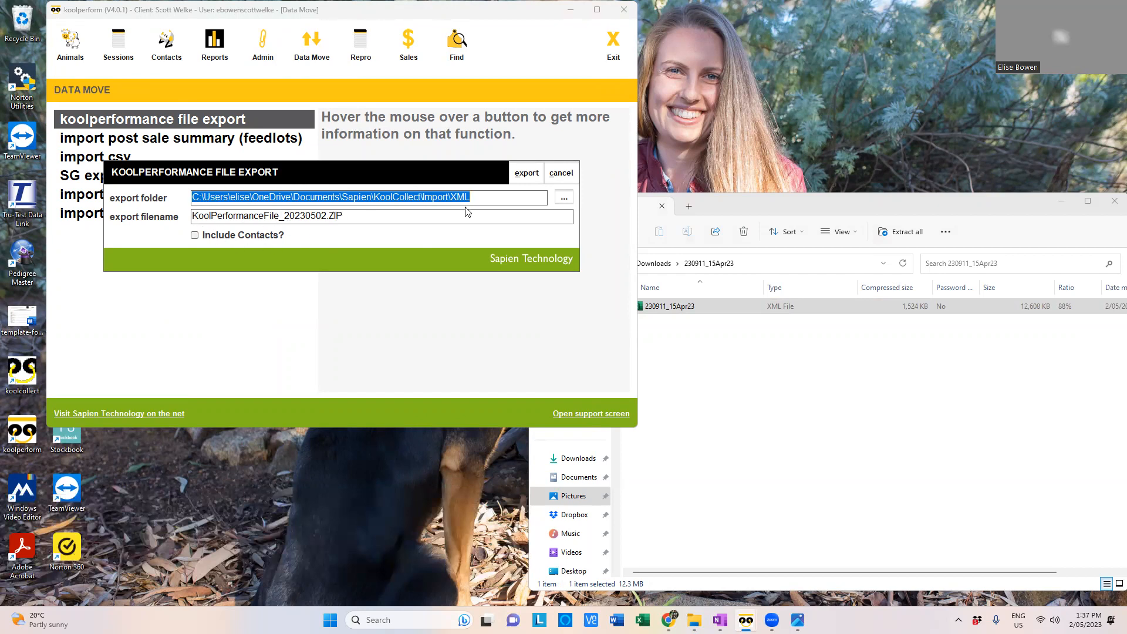
{"action": "left_click", "coordinate": [526, 172]}
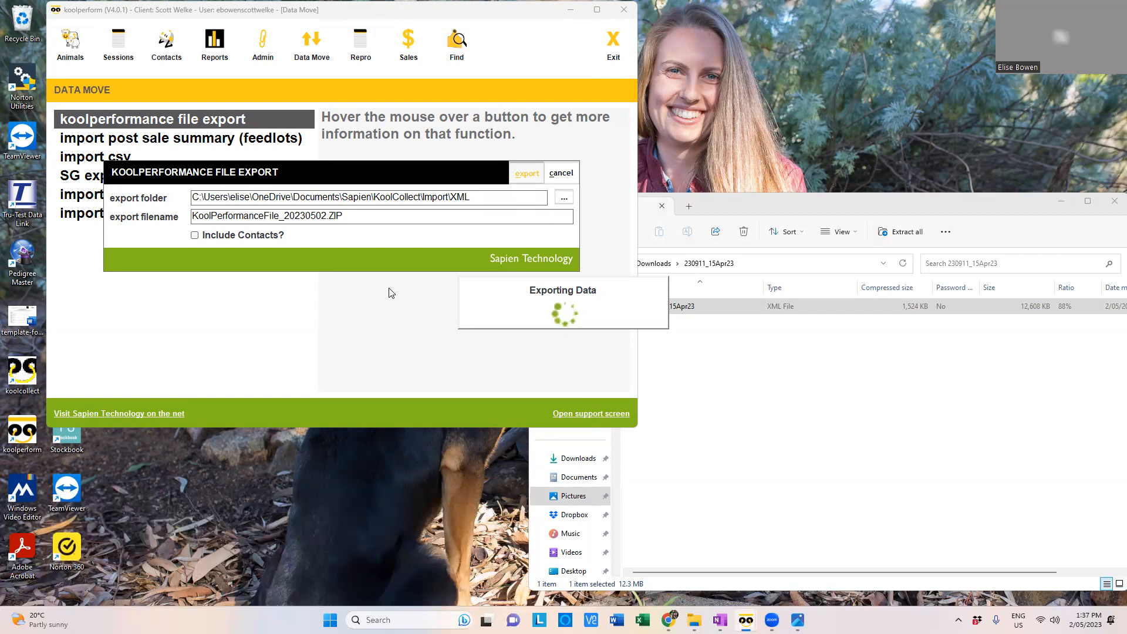
Launch koolcollect for the same client as in koolperform and save the serial port settings.
{"action": "double_click", "coordinate": [23, 377]}
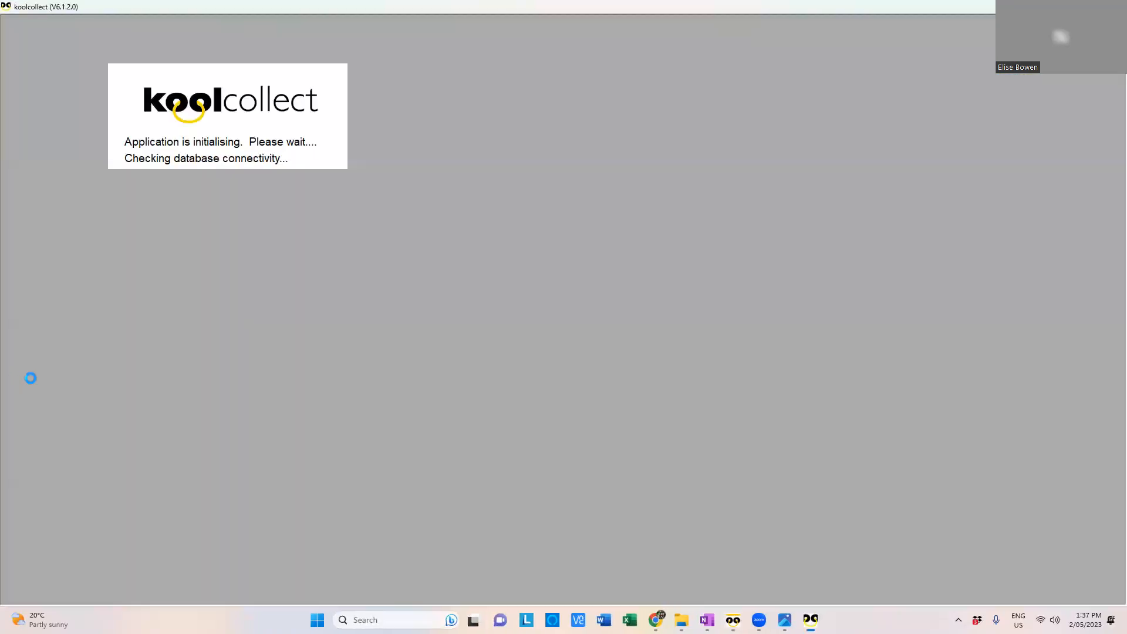
{"action": "scroll", "coordinate": [496, 329], "scroll_direction": "down", "scroll_amount": 3}
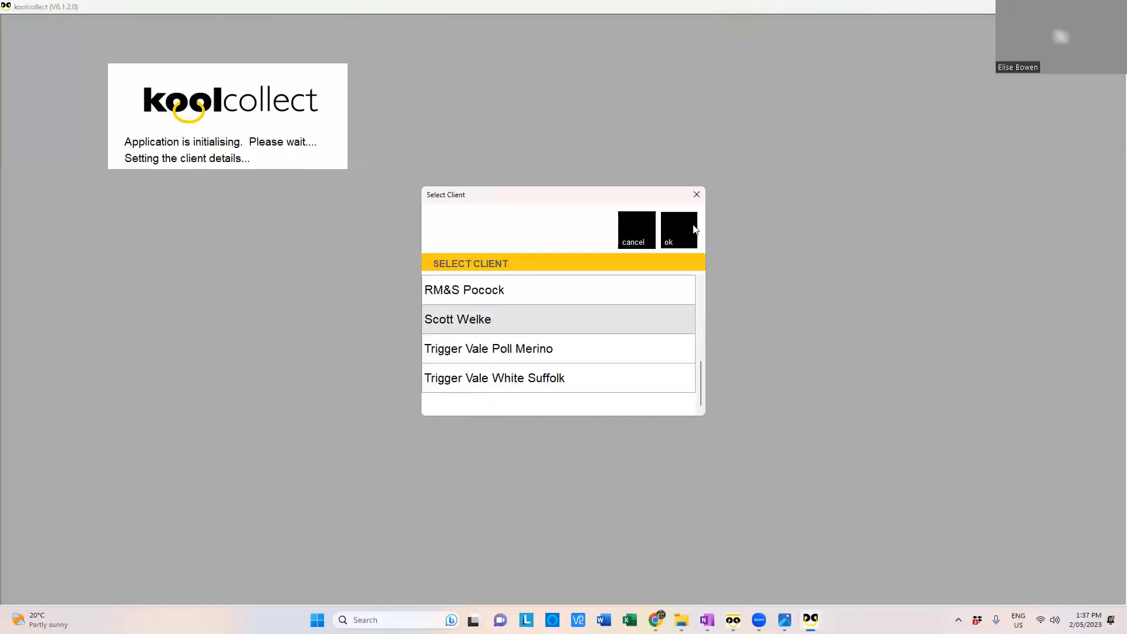
{"action": "double_click", "coordinate": [496, 320]}
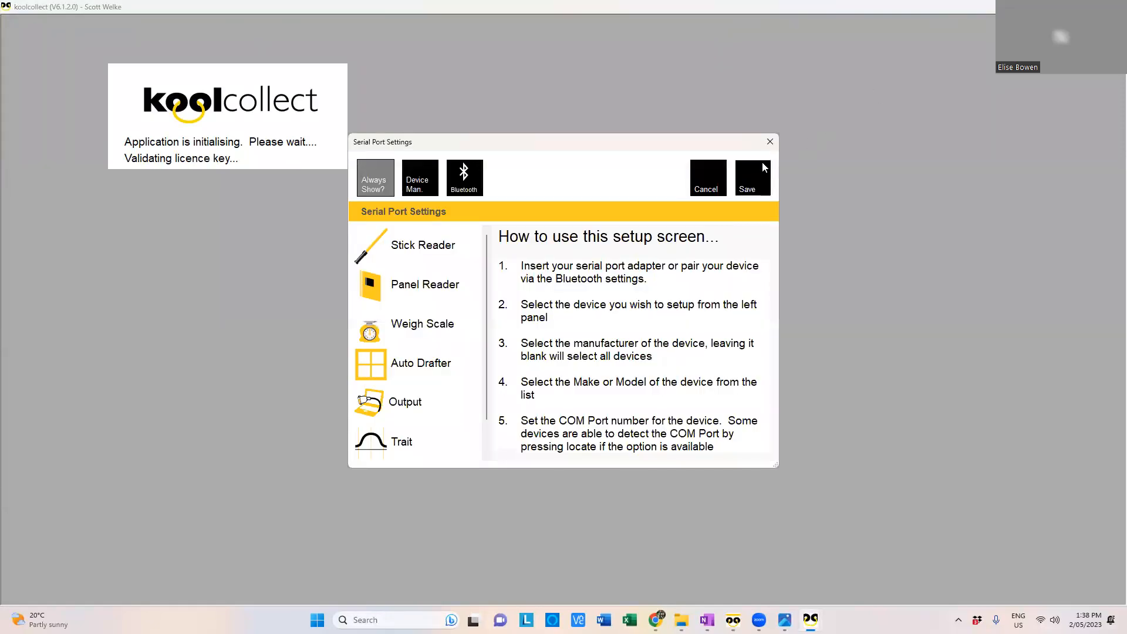
{"action": "left_click", "coordinate": [743, 185]}
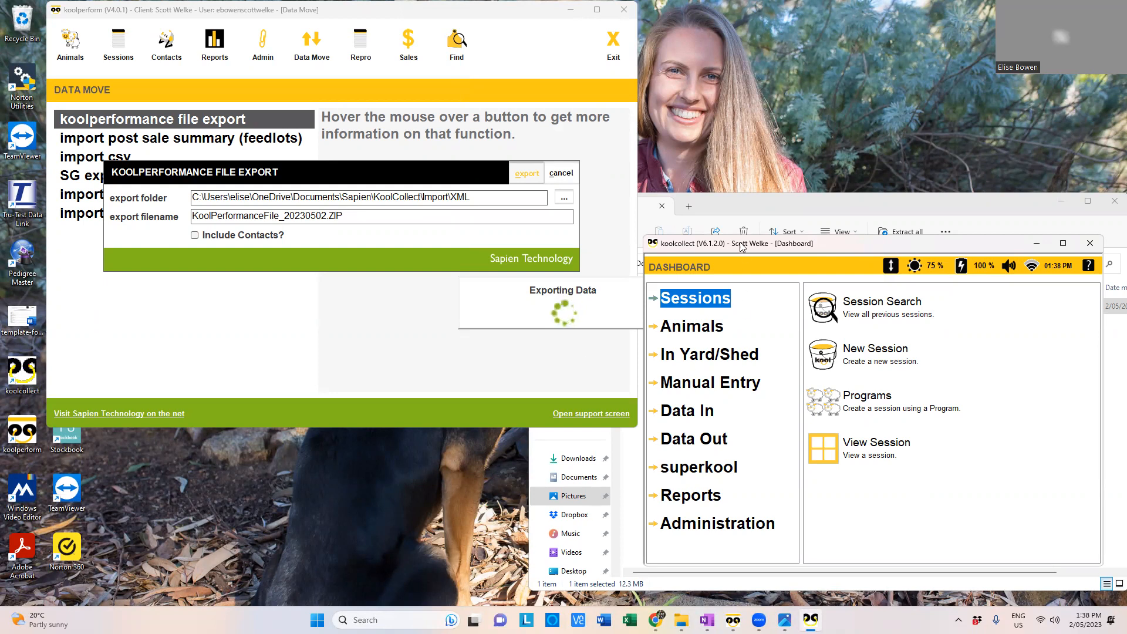
Show koolcollect's Data In options and acknowledge the finished koolperform export.
{"action": "left_click", "coordinate": [679, 414]}
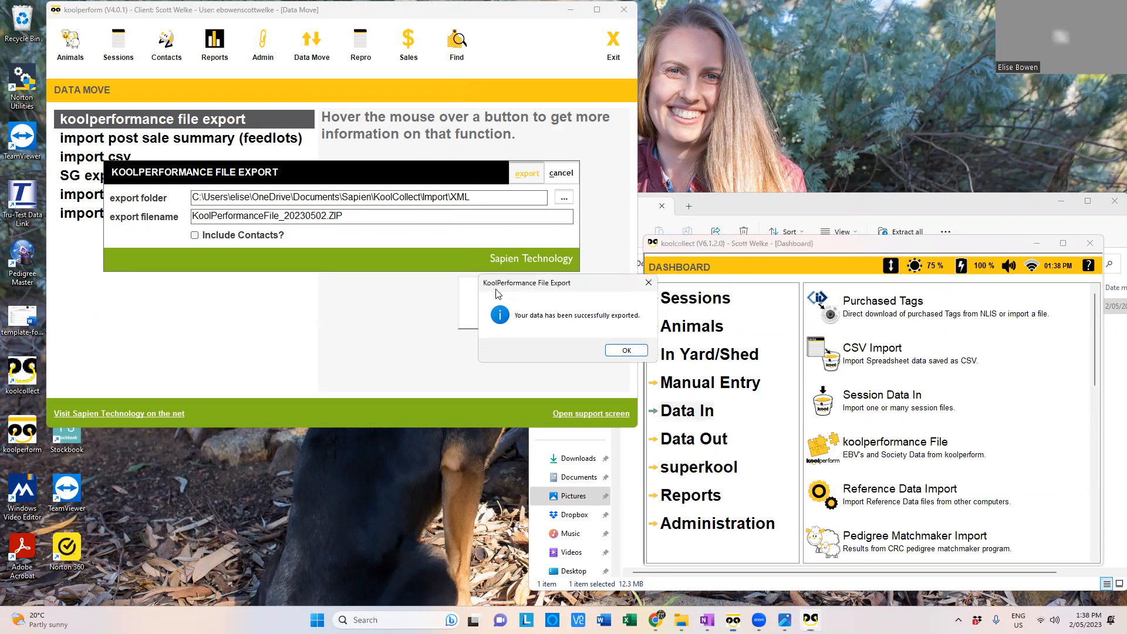
{"action": "left_click_drag", "start_coordinate": [510, 290], "coordinate": [459, 290]}
{"action": "left_click", "coordinate": [577, 351]}
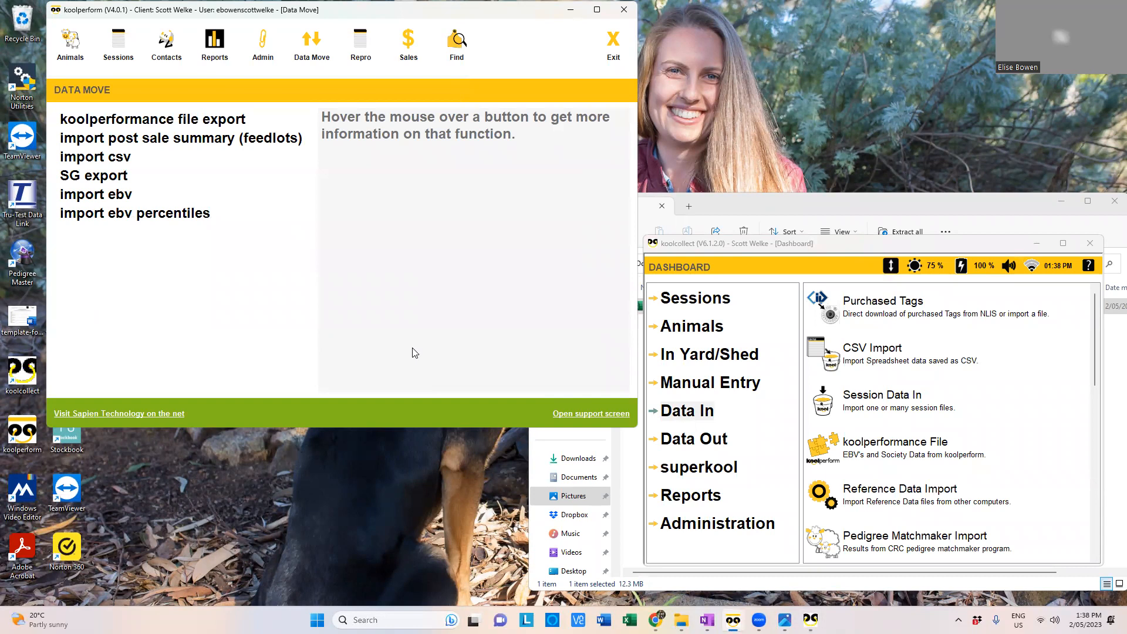
{"action": "left_click", "coordinate": [712, 241]}
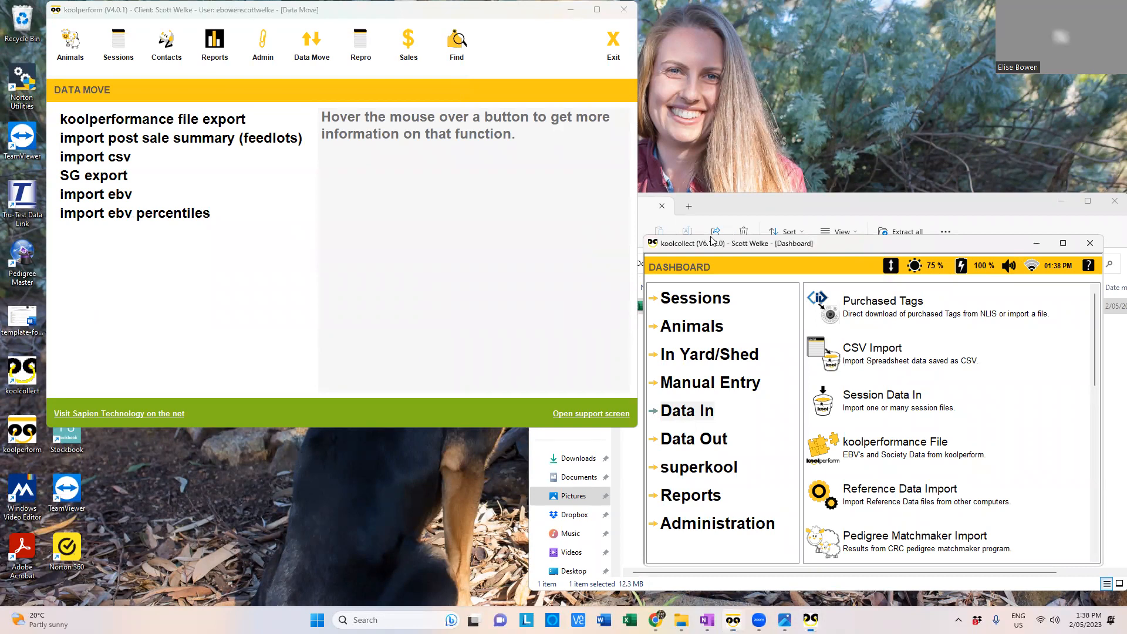
{"action": "left_click_drag", "start_coordinate": [712, 240], "coordinate": [110, 18]}
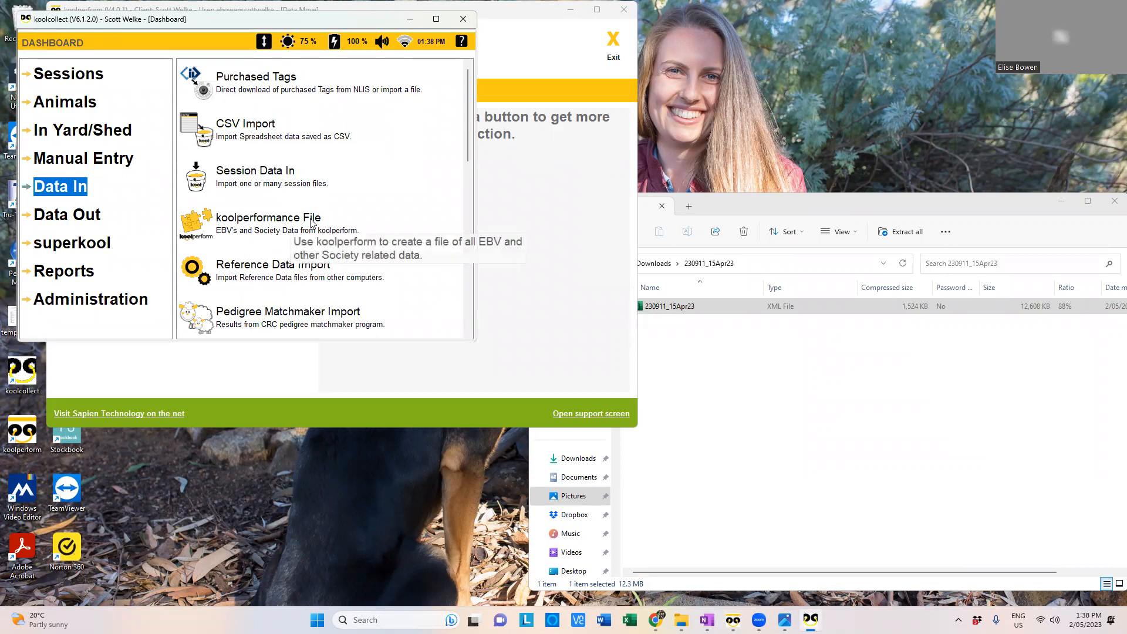
Import KoolPerformanceFile_20230502.zip into koolcollect as a koolperformance file, without contacts or data cleaning.
{"action": "left_click", "coordinate": [230, 232]}
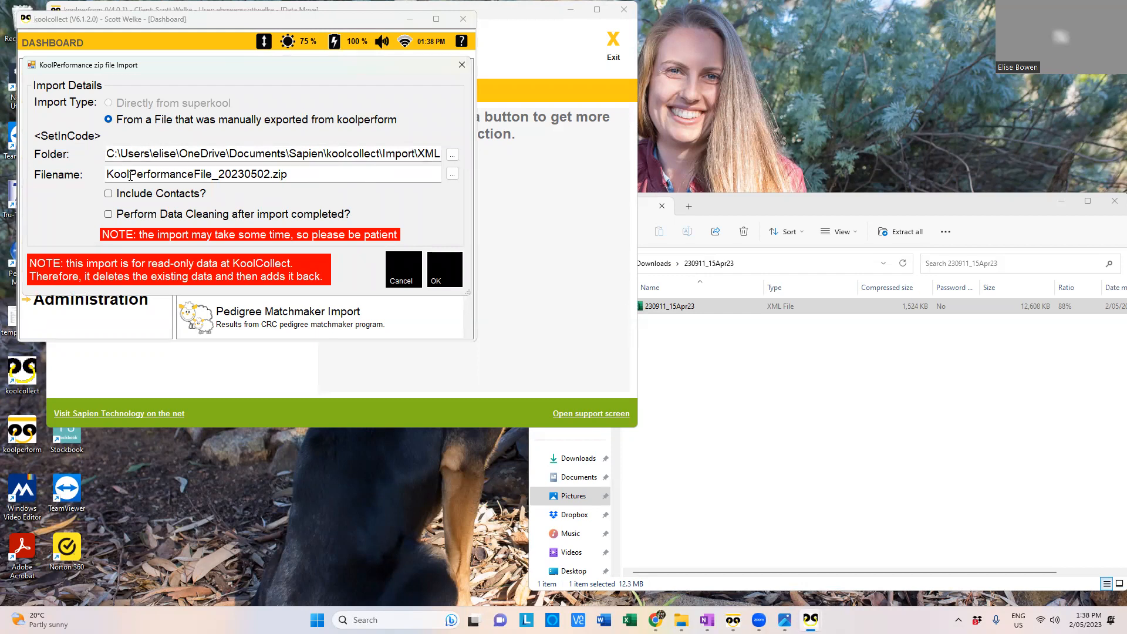
{"action": "double_click", "coordinate": [229, 174]}
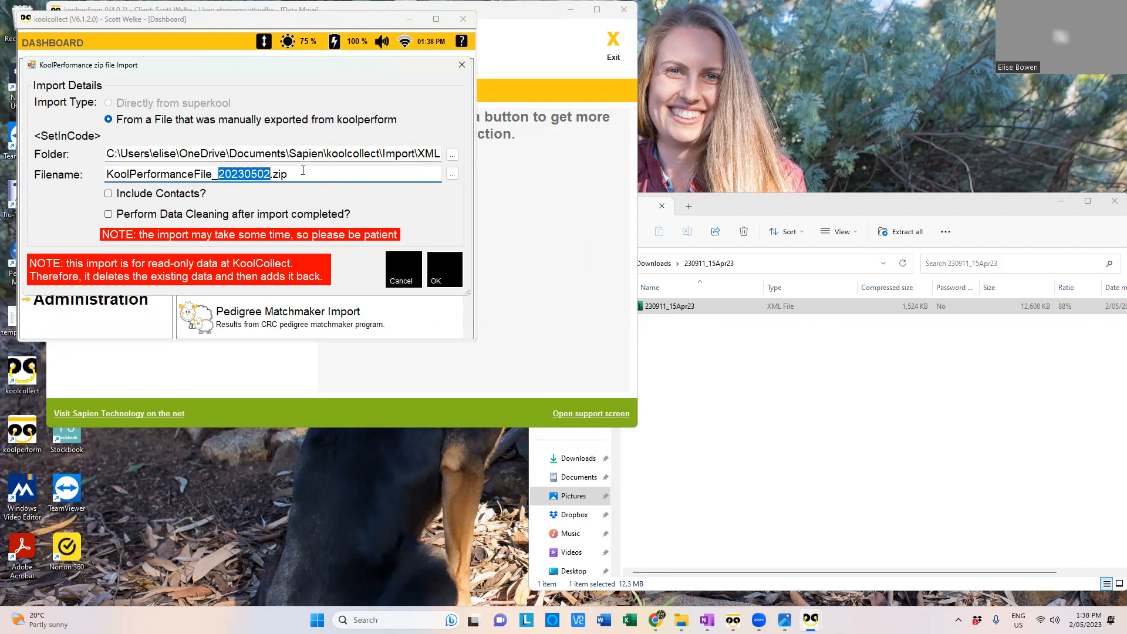
{"action": "left_click", "coordinate": [300, 175]}
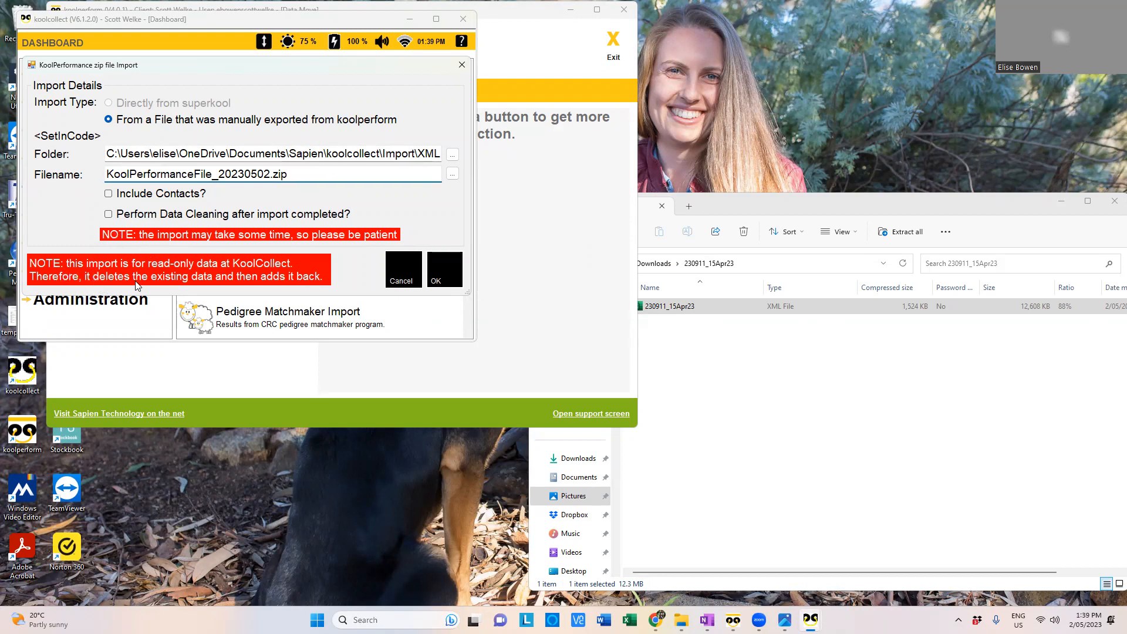
{"action": "left_click", "coordinate": [440, 266]}
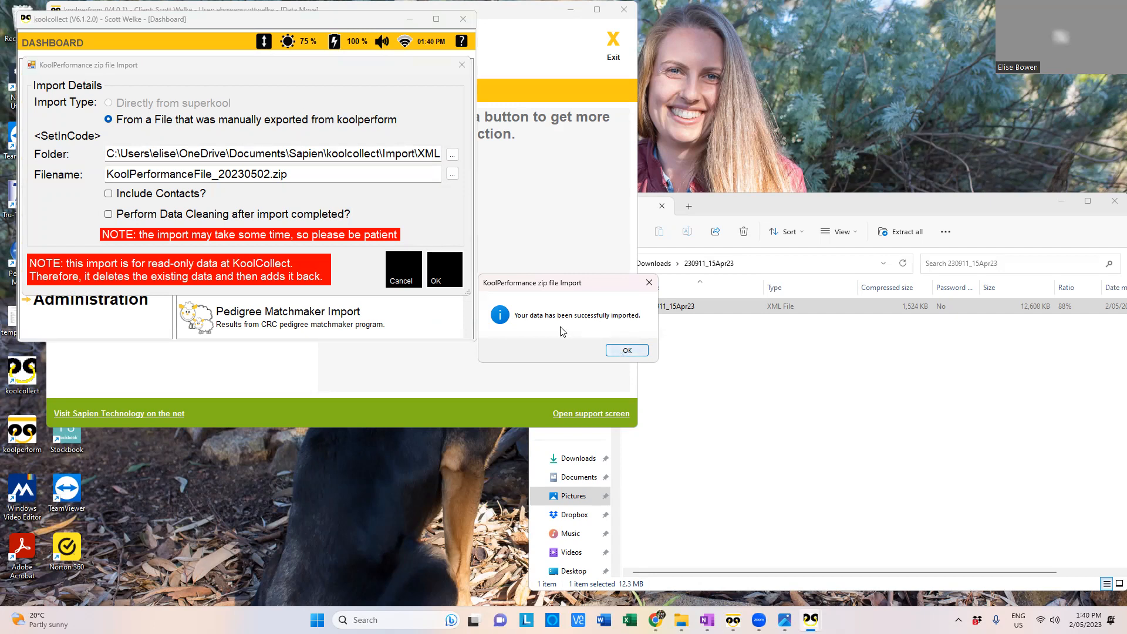
{"action": "left_click", "coordinate": [627, 351]}
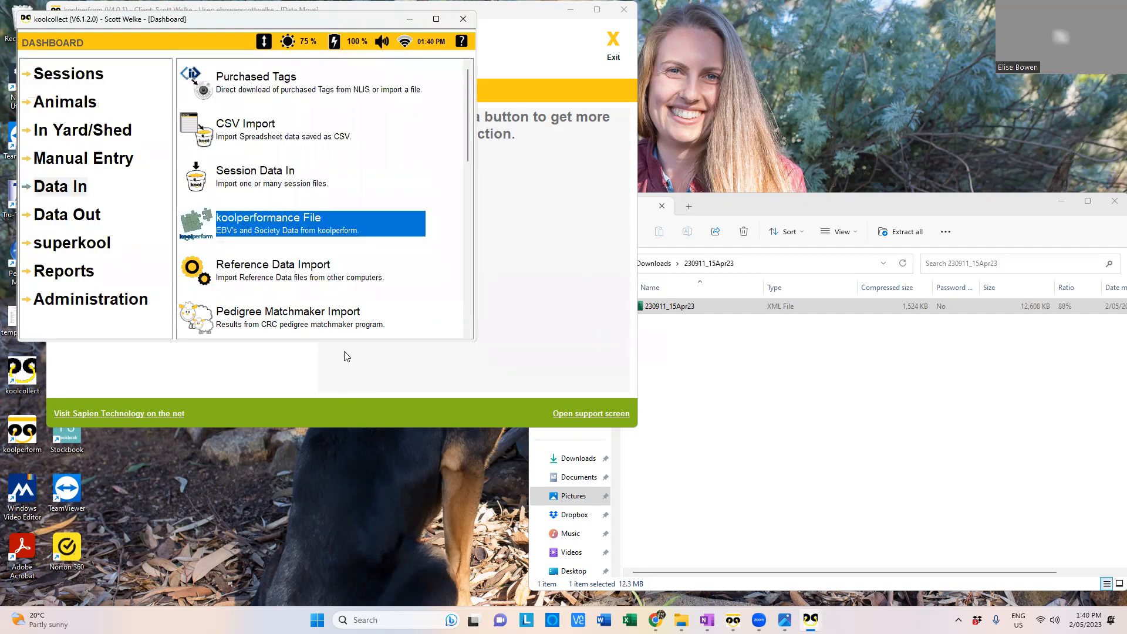